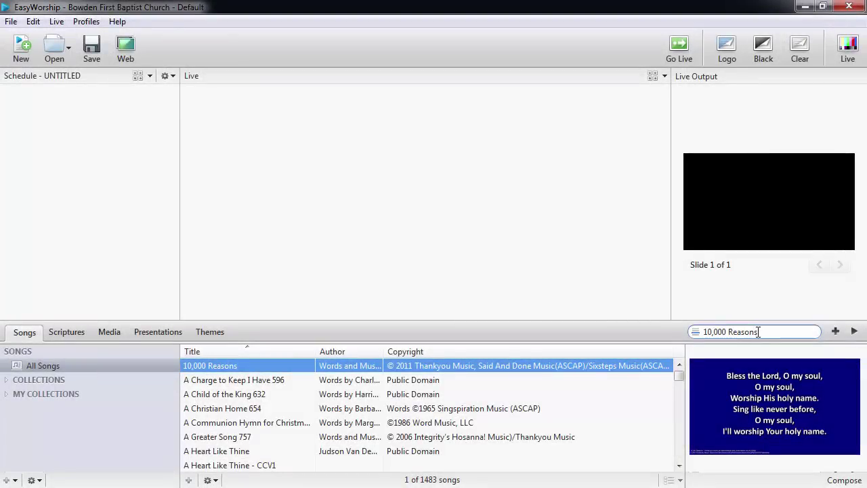
# Search the library for 'The Solid' and open The Solid Rock with Edit Song..
pyautogui.moveTo(764, 331); pyautogui.dragTo(701, 331)
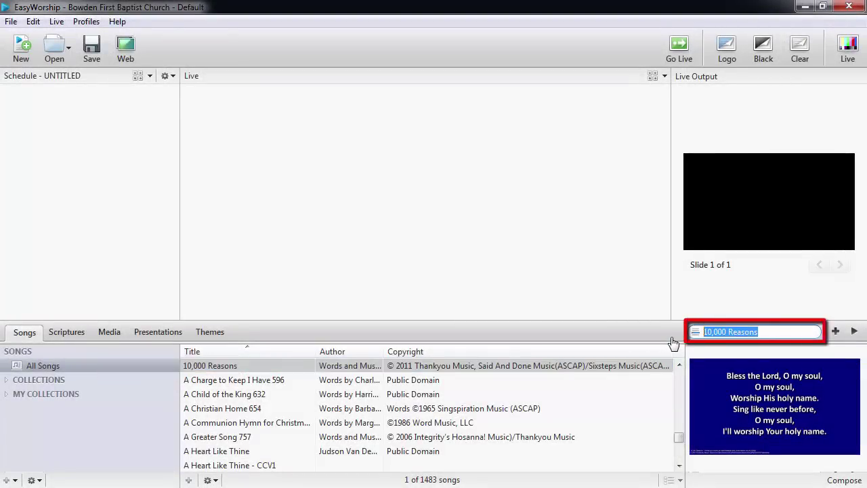
pyautogui.write('The Solid Rock')
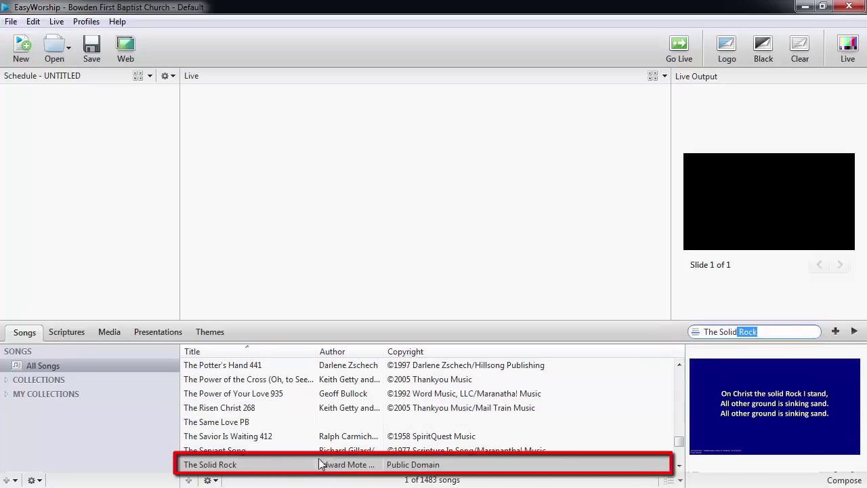
pyautogui.rightClick(264, 465)
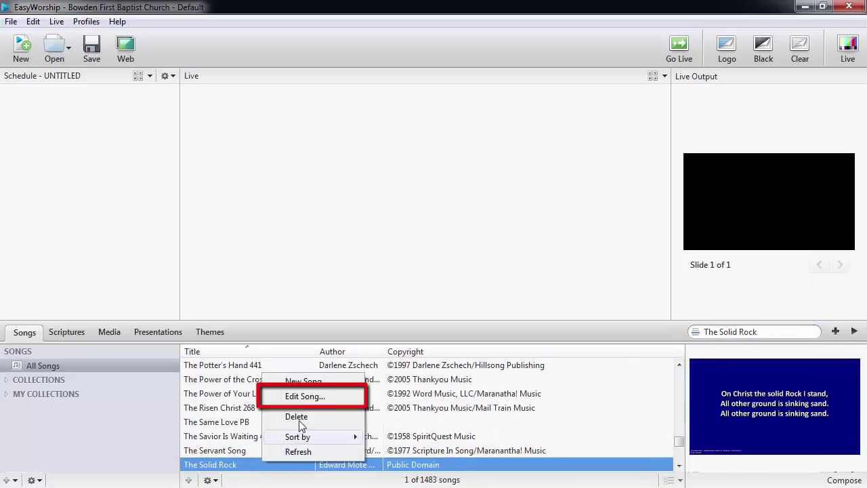
pyautogui.click(277, 398)
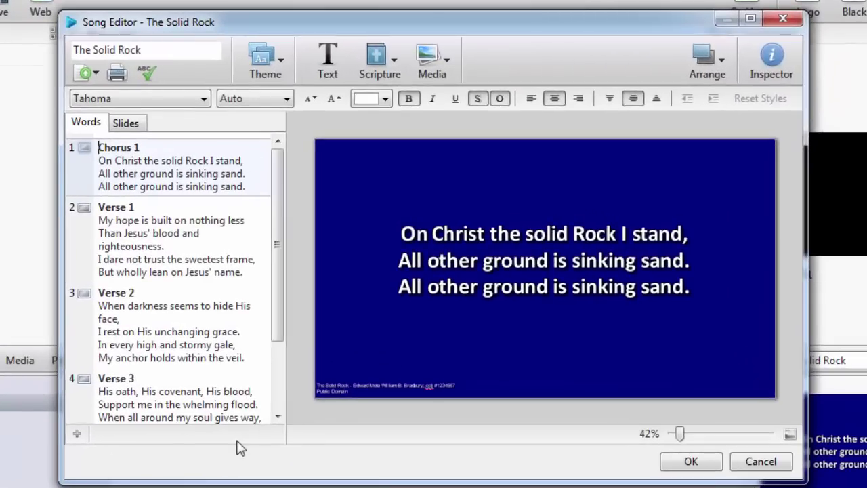
# Copy the Chorus 1 lyrics and paste them into a new slide after Verse 1
pyautogui.moveTo(98, 147); pyautogui.dragTo(282, 201)
pyautogui.hotkey('ctrl', 'c')
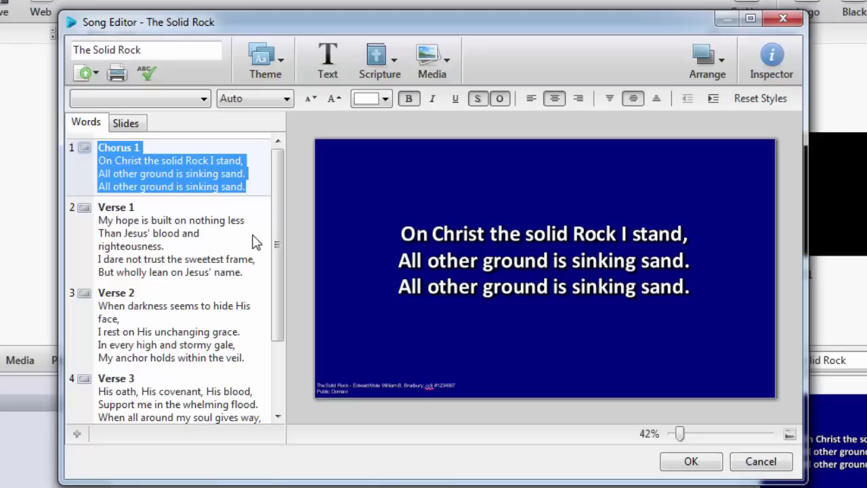
pyautogui.click(248, 275)
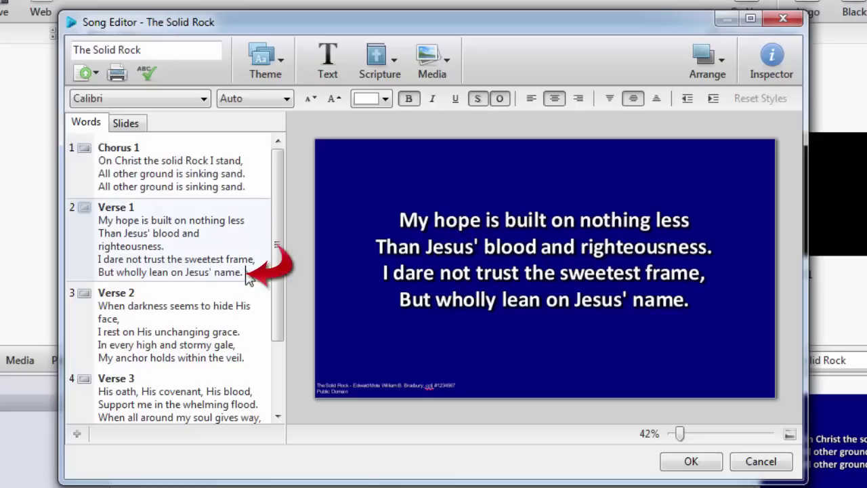
pyautogui.click(78, 435)
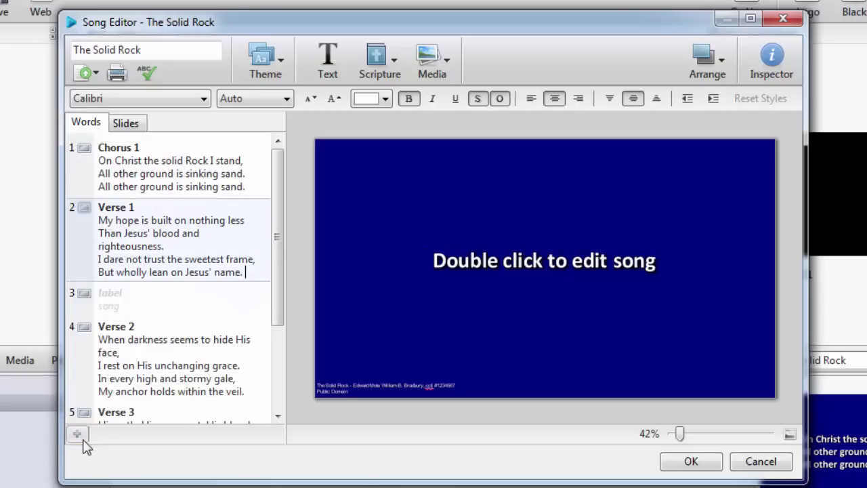
pyautogui.click(101, 296)
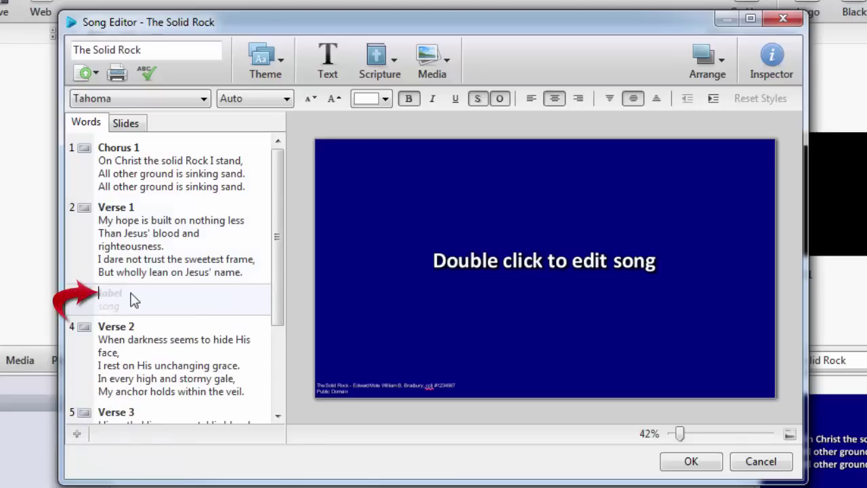
pyautogui.hotkey('ctrl', 'v')
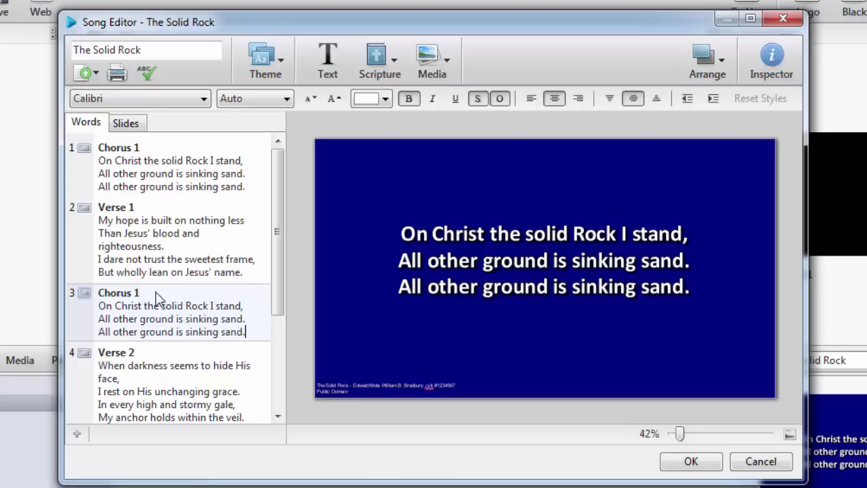
# Paste the chorus into new slides after Verse 2 and after Verse 3
pyautogui.scroll(-4, 277, 416)
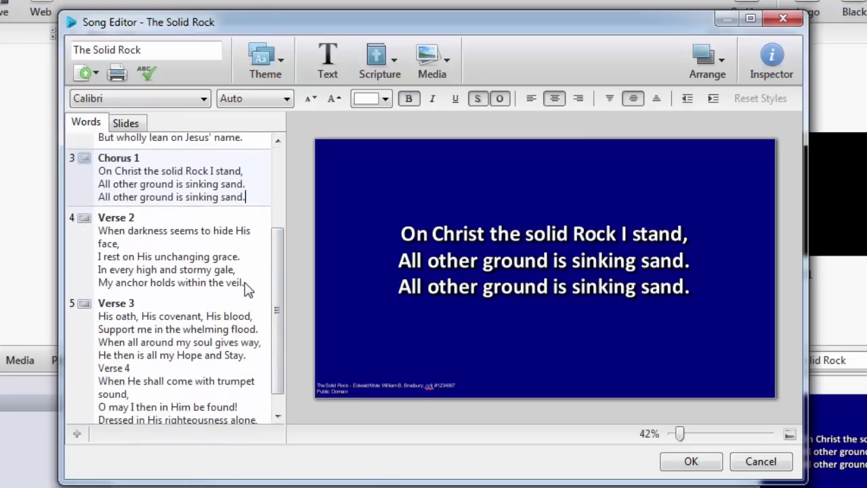
pyautogui.click(245, 283)
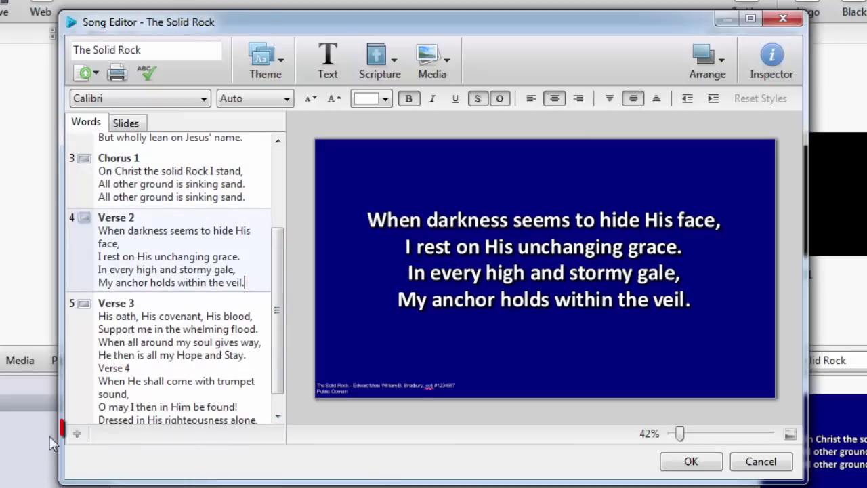
pyautogui.click(78, 436)
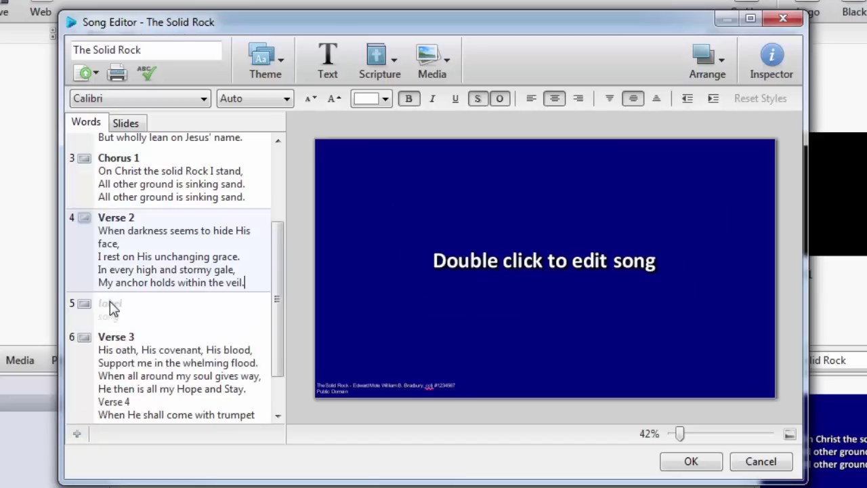
pyautogui.click(112, 307)
pyautogui.hotkey('ctrl', 'v')
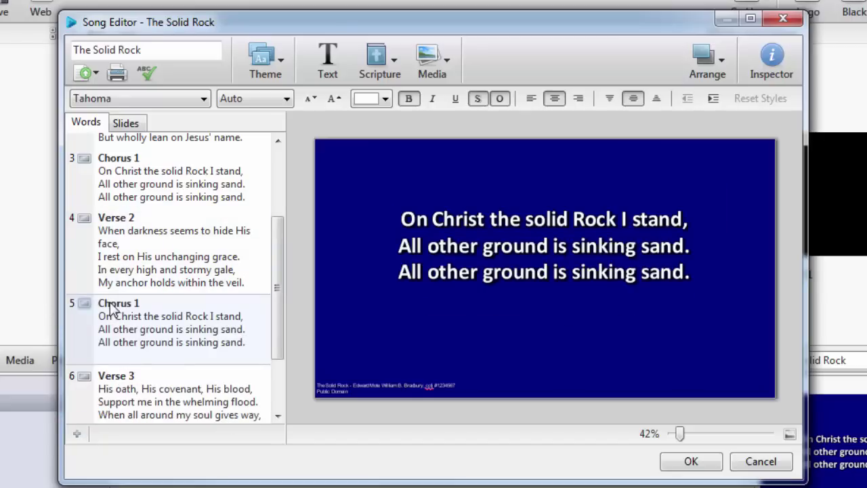
pyautogui.moveTo(277, 371); pyautogui.dragTo(277, 410)
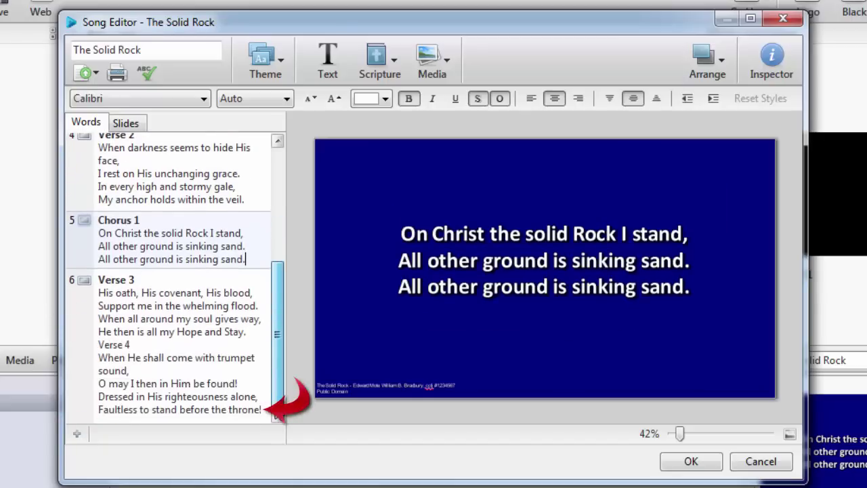
pyautogui.click(267, 410)
pyautogui.click(77, 434)
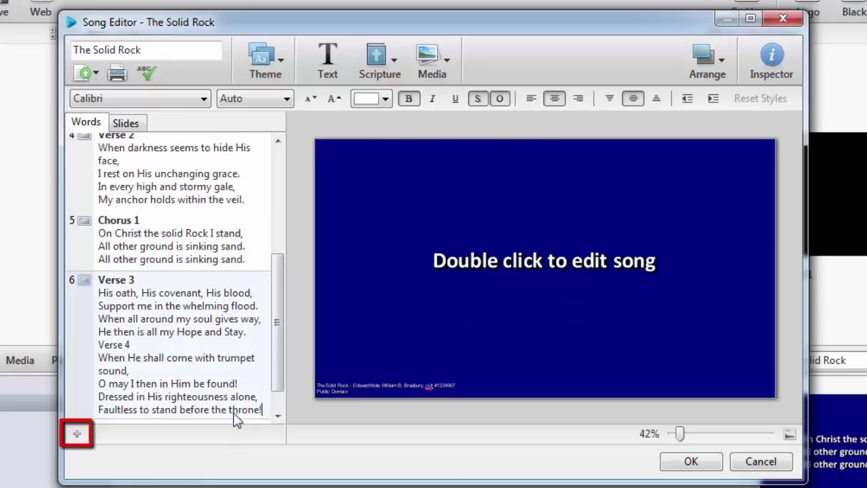
pyautogui.scroll(-1, 278, 411)
pyautogui.click(113, 408)
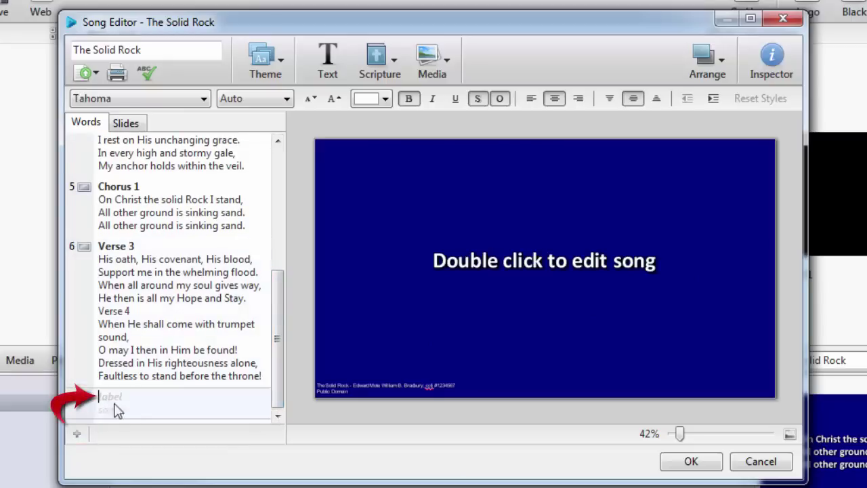
pyautogui.hotkey('ctrl', 'v')
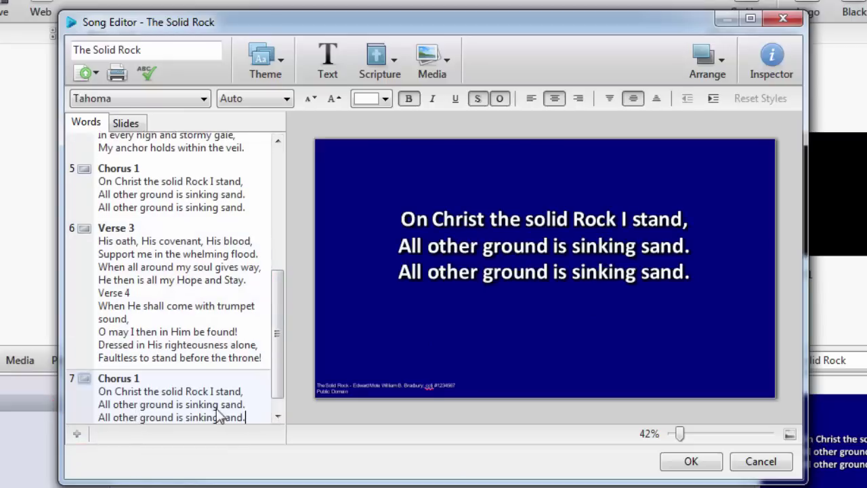
pyautogui.moveTo(281, 352); pyautogui.dragTo(284, 204)
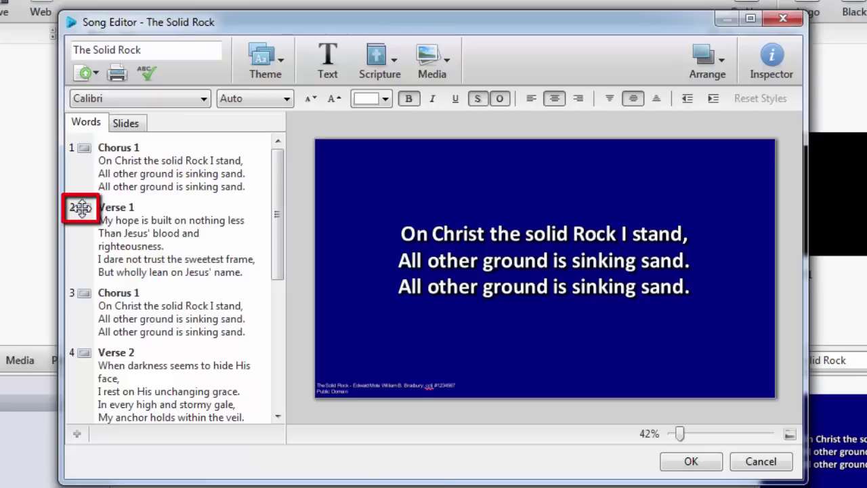
# Reorder the slides so Verse 1 leads and delete the opening Chorus 1 slide in Slides view
pyautogui.moveTo(82, 207); pyautogui.dragTo(86, 359)
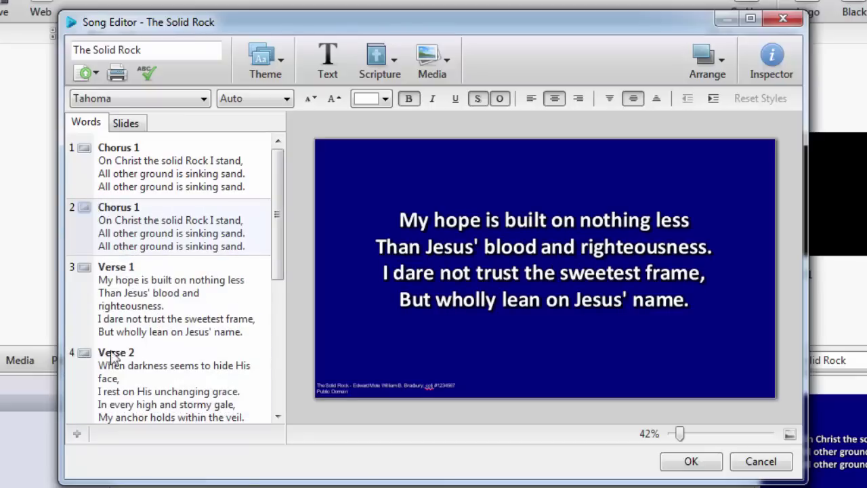
pyautogui.click(143, 134)
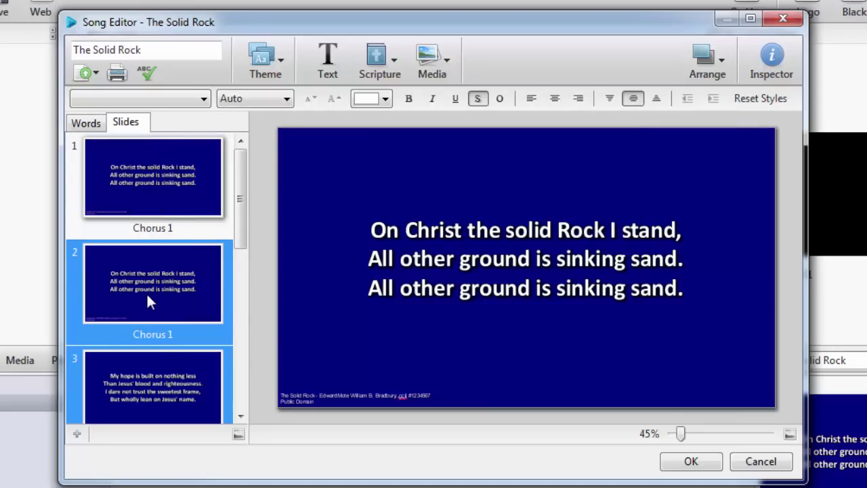
pyautogui.moveTo(151, 291); pyautogui.dragTo(153, 391)
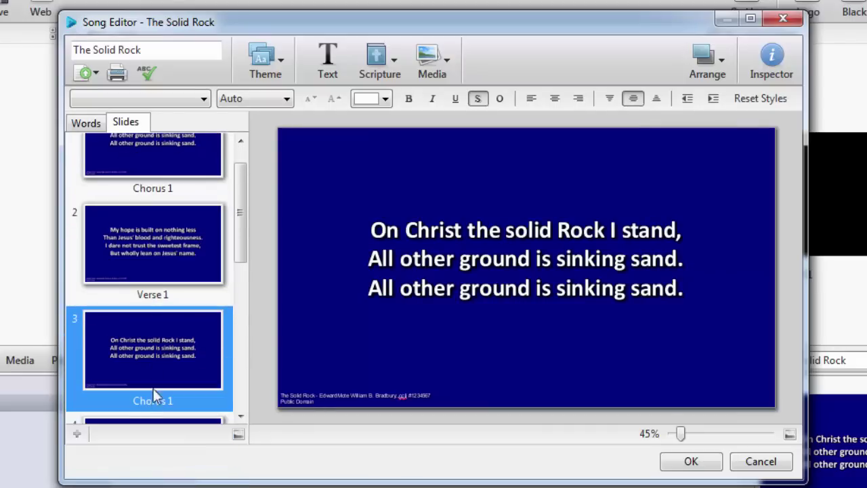
pyautogui.click(157, 157)
pyautogui.press('Delete')
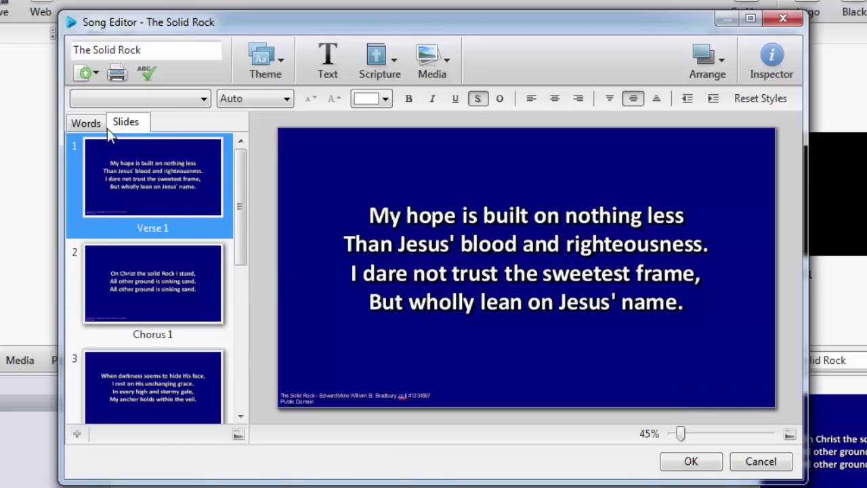
pyautogui.click(86, 123)
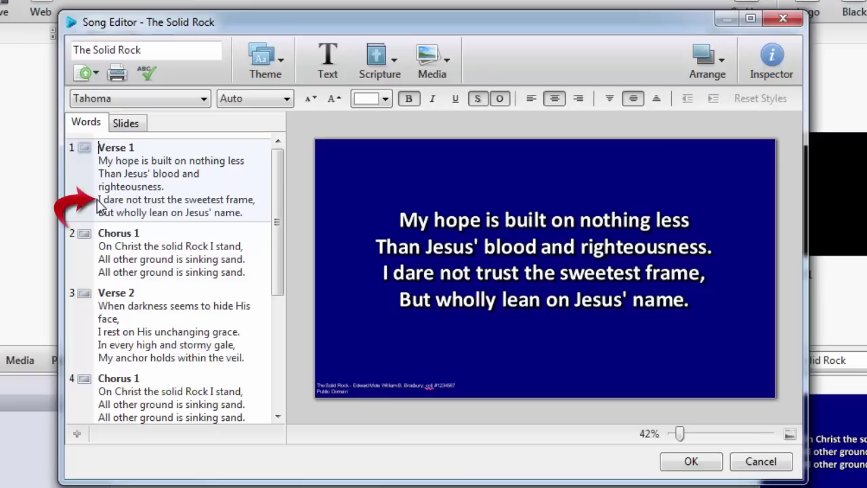
# Split Verse 1 into two slides before 'I dare not trust the sweetest frame'
pyautogui.click(98, 202)
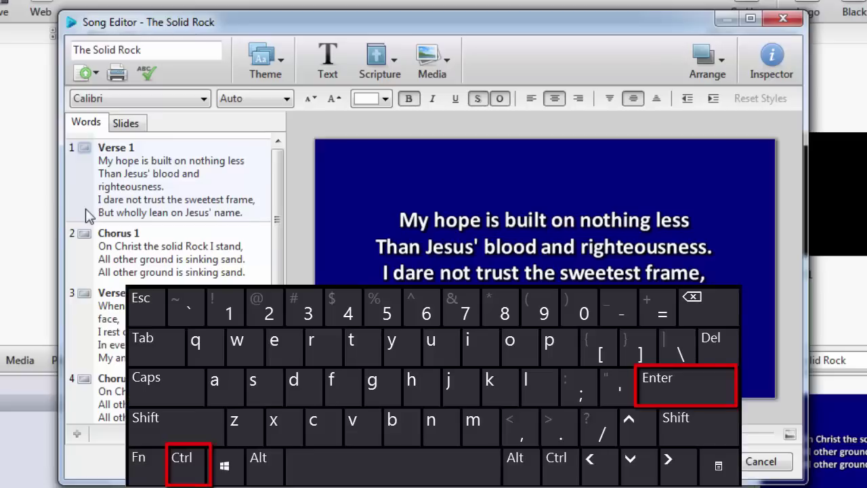
pyautogui.hotkey('ctrl', 'Return')
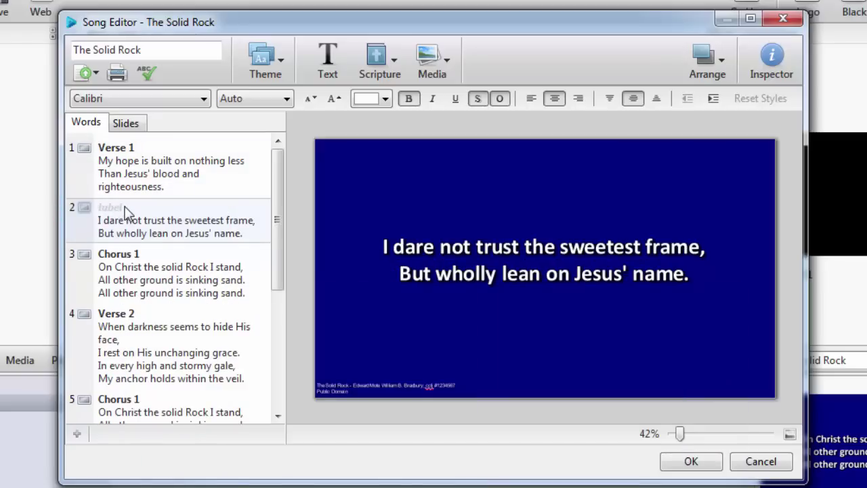
pyautogui.moveTo(281, 229); pyautogui.dragTo(289, 358)
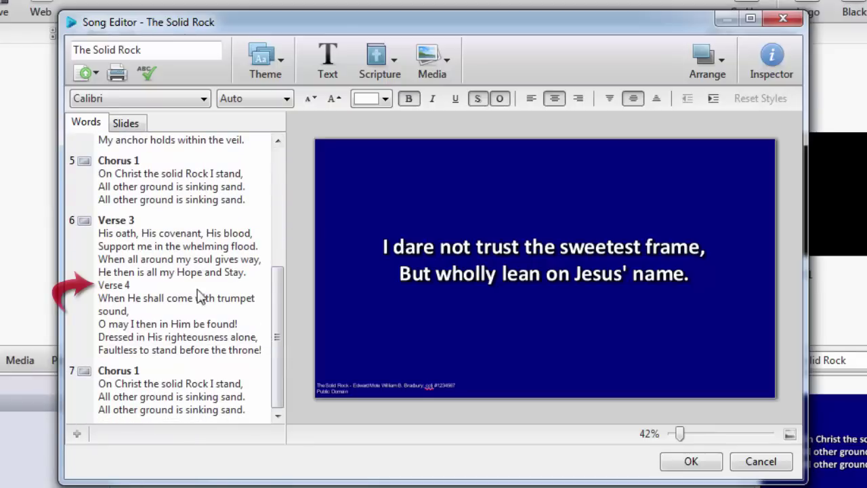
# Separate Verse 4 from the Verse 3 slide into its own slide labelled Verse 4
pyautogui.click(103, 290)
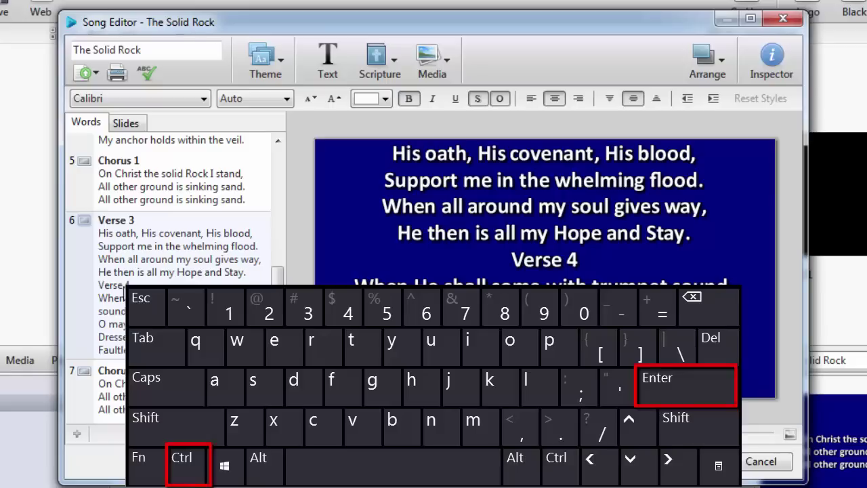
pyautogui.hotkey('ctrl', 'Return')
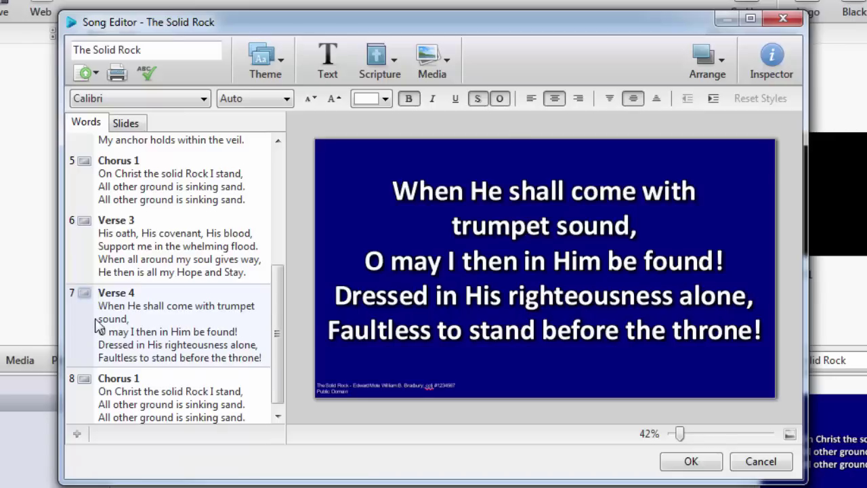
pyautogui.press('BackSpace')
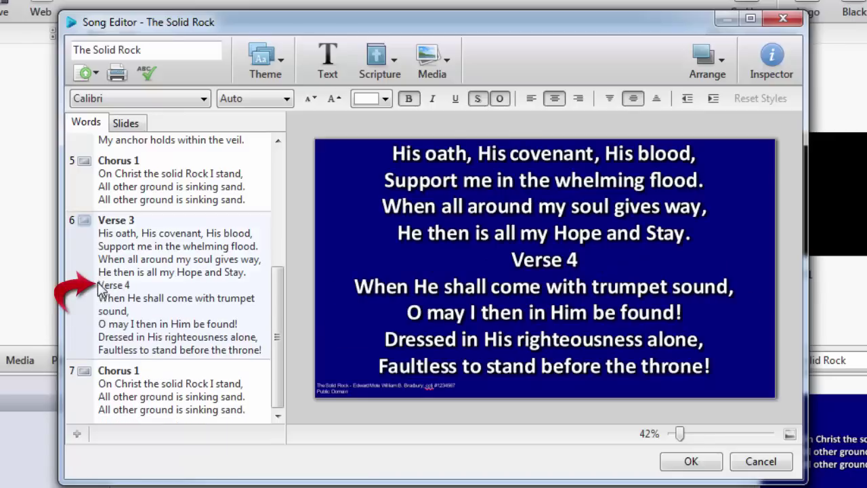
pyautogui.press('Return')
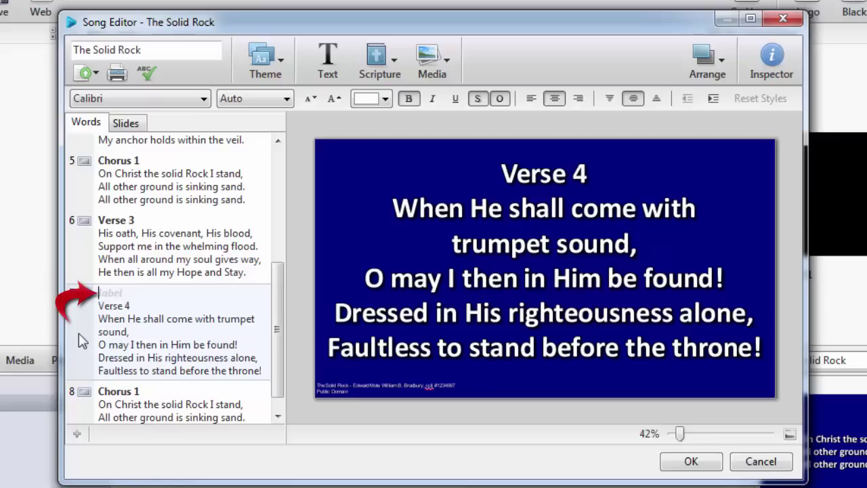
pyautogui.press('Down')
pyautogui.press('BackSpace')
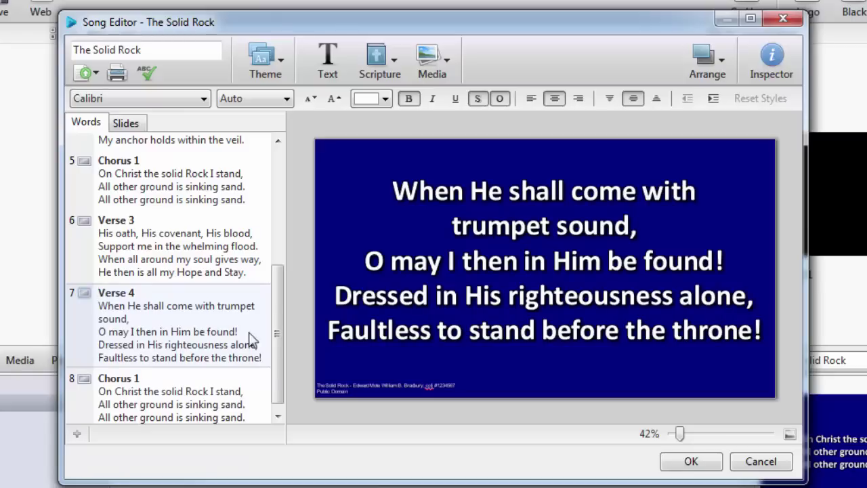
pyautogui.moveTo(277, 325); pyautogui.dragTo(273, 196)
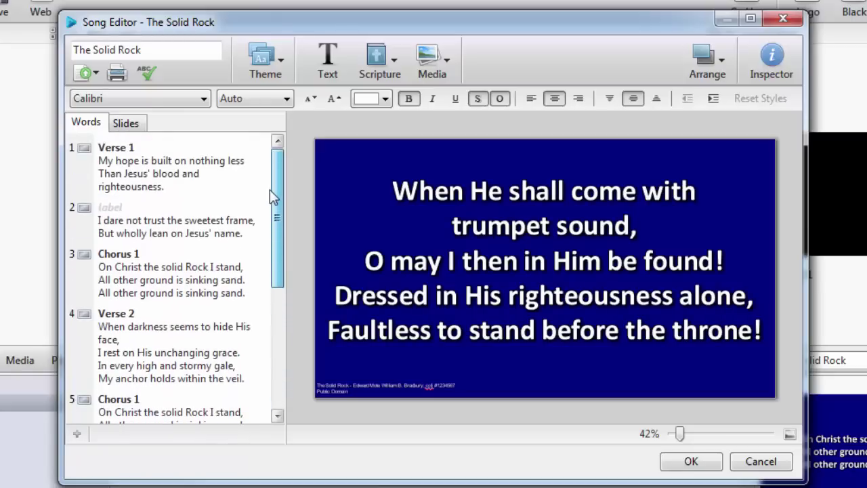
# Enter 'Verse 1b' as the label of slide 2
pyautogui.click(112, 210)
pyautogui.write('V')
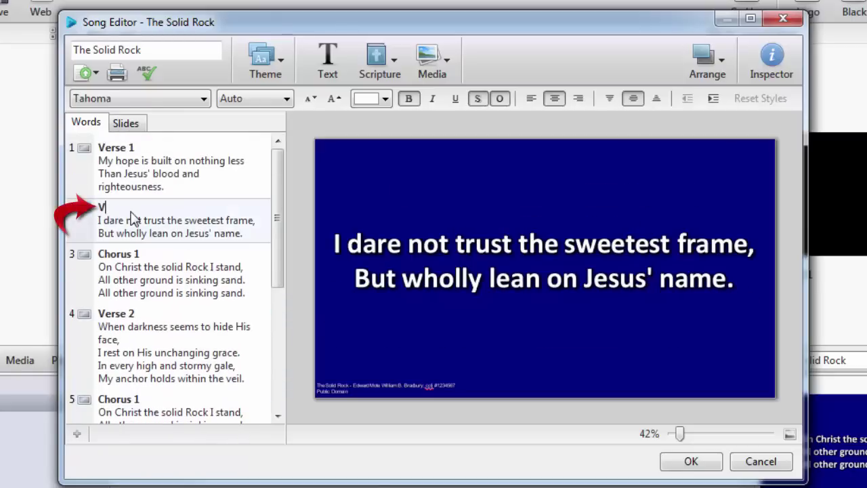
pyautogui.write('erse 1b')
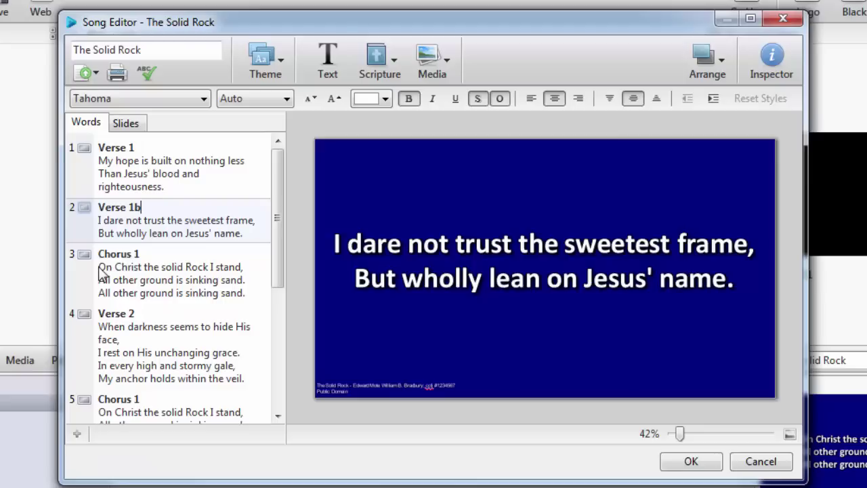
pyautogui.moveTo(102, 273); pyautogui.dragTo(252, 300)
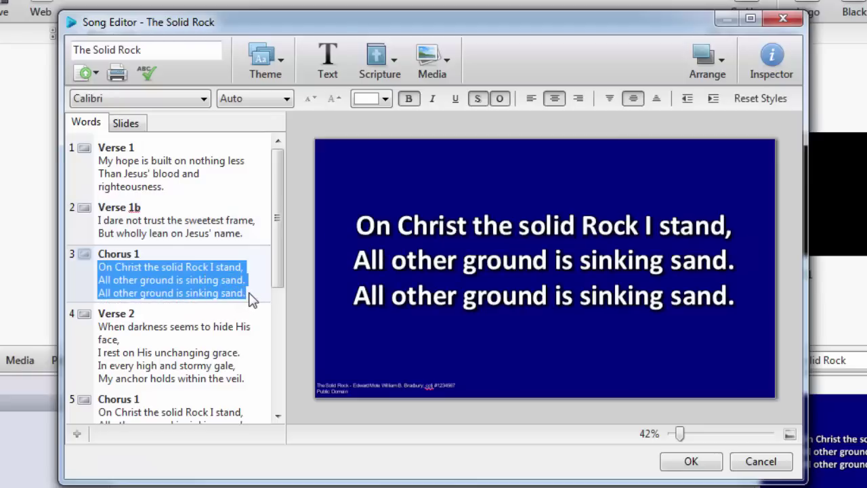
# Switch the Chorus 1 text from fixed size 96 to 'Resize text to fit element'
pyautogui.click(287, 99)
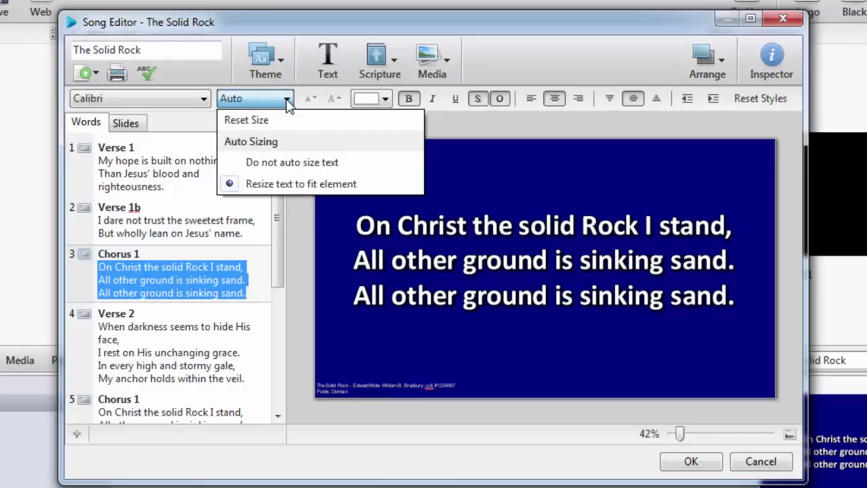
pyautogui.click(289, 164)
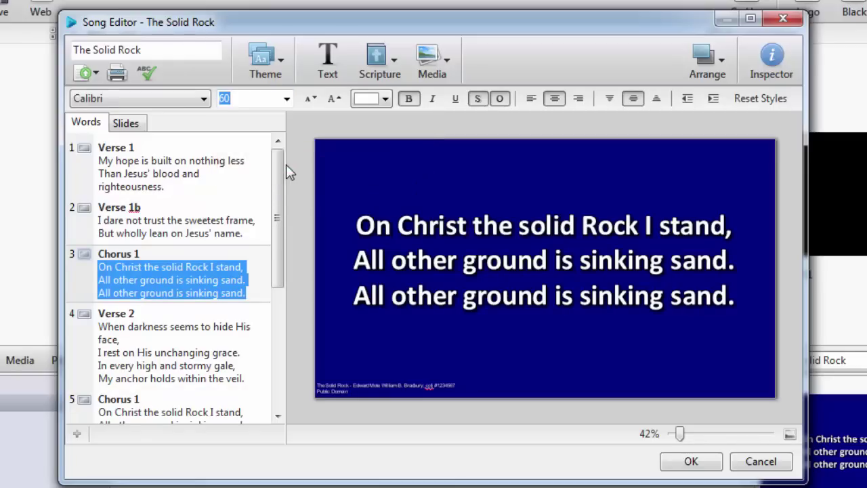
pyautogui.click(286, 103)
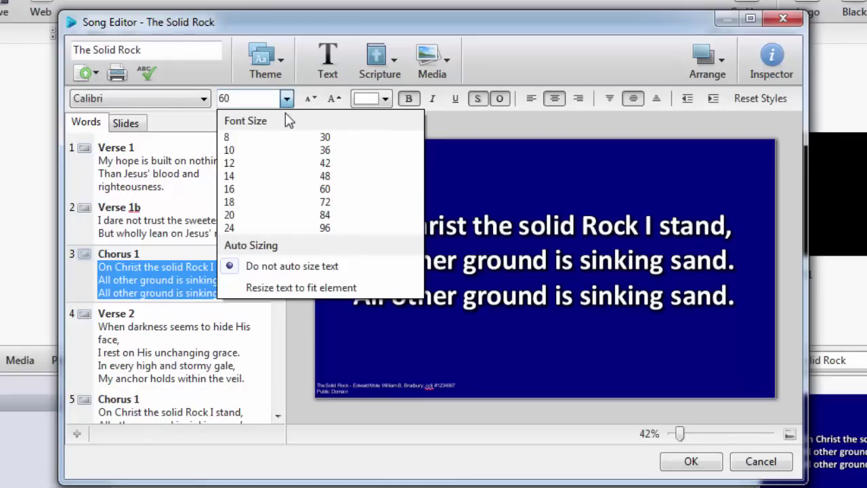
pyautogui.click(328, 228)
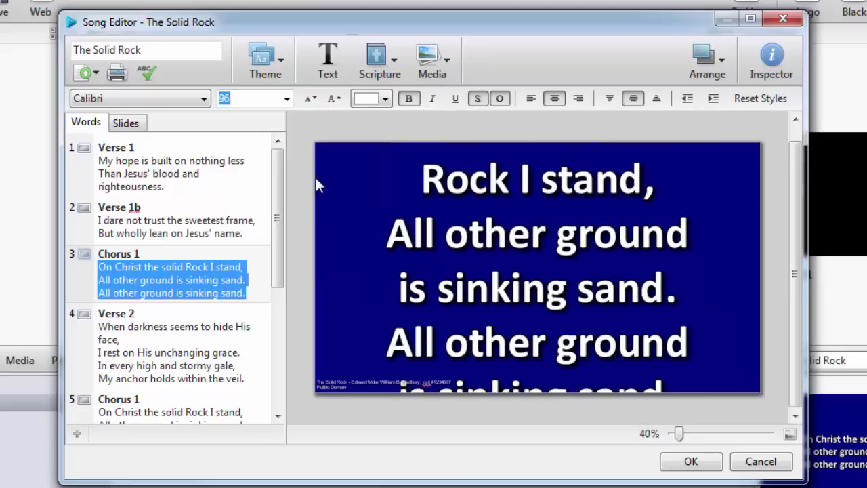
pyautogui.click(287, 100)
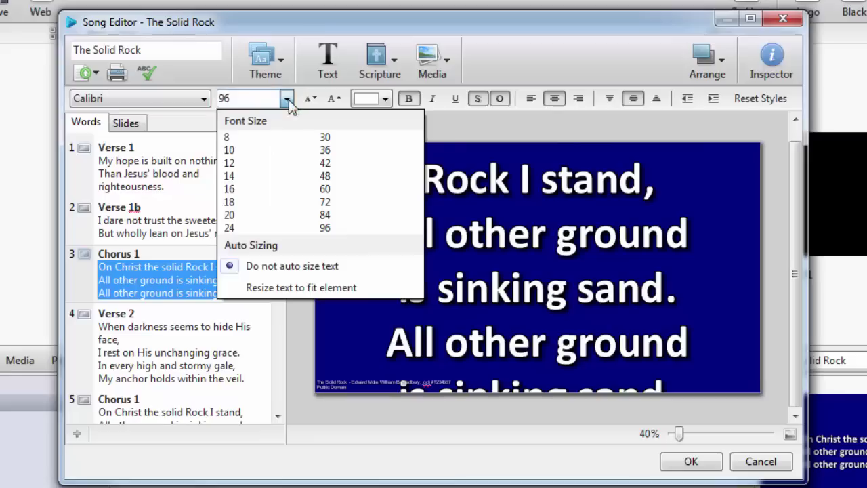
pyautogui.click(306, 292)
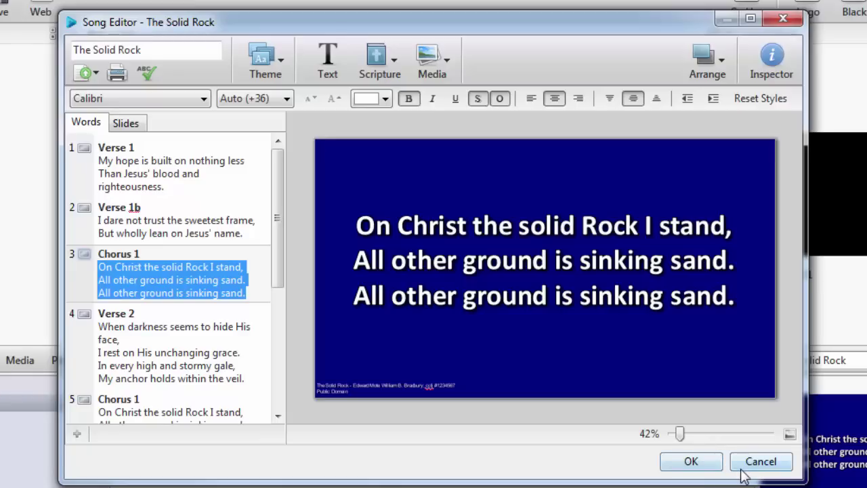
# Confirm the Song Editor changes with OK
pyautogui.click(716, 465)
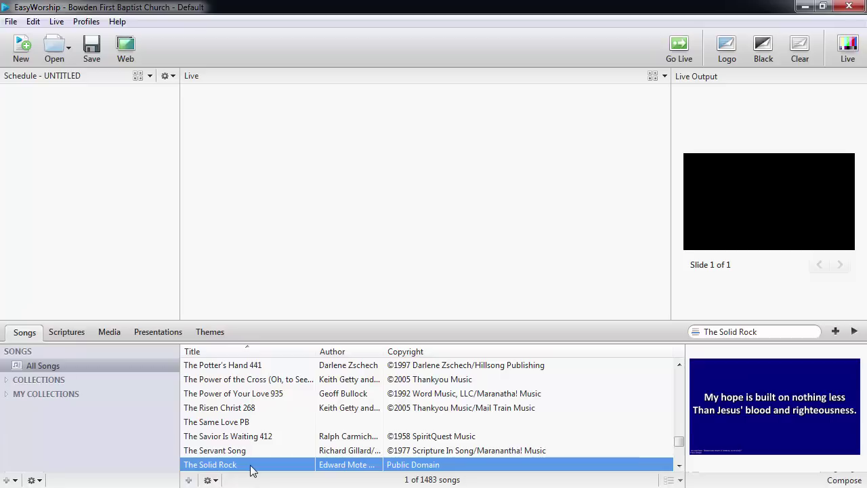
# Drag The Solid Rock into the Schedule, review it via Edit Item..., and confirm with OK
pyautogui.moveTo(251, 469); pyautogui.dragTo(113, 228)
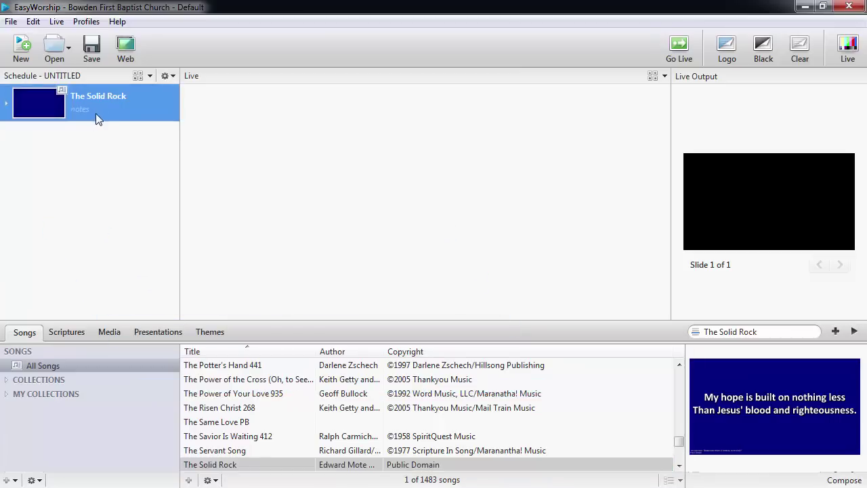
pyautogui.rightClick(99, 108)
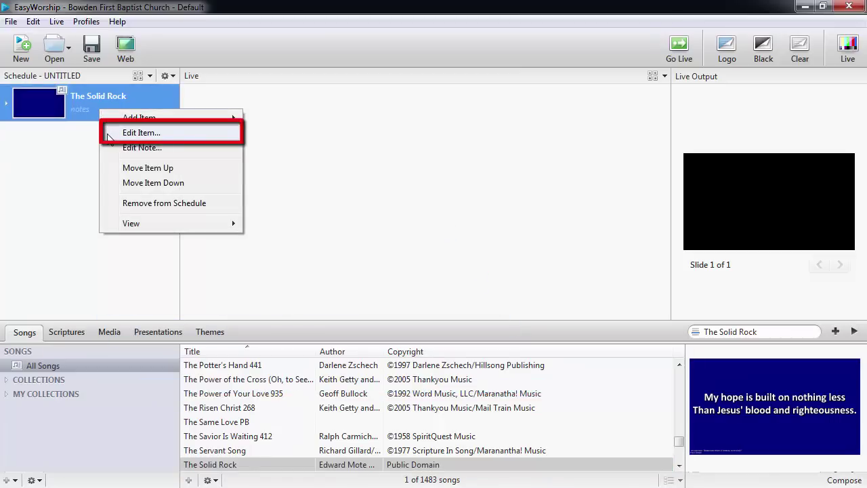
pyautogui.click(108, 135)
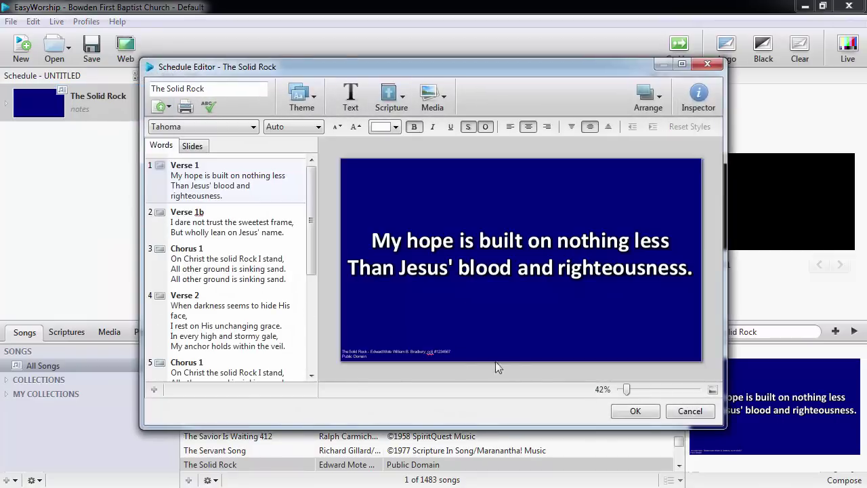
pyautogui.click(630, 414)
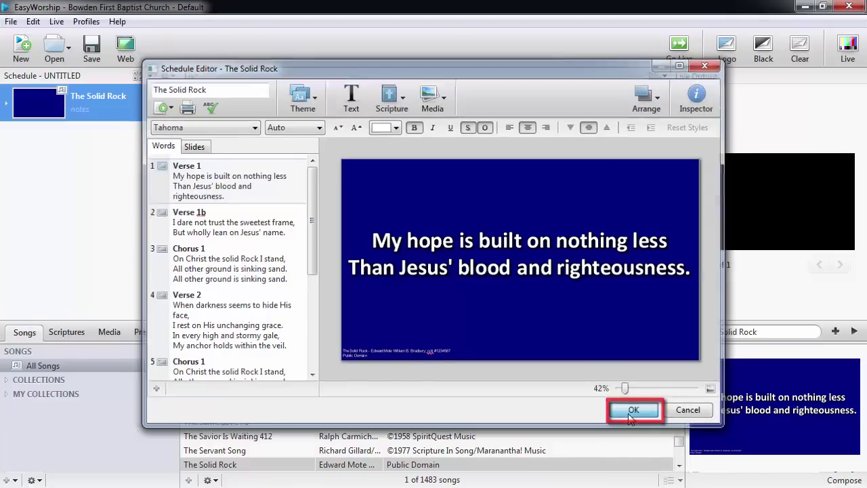